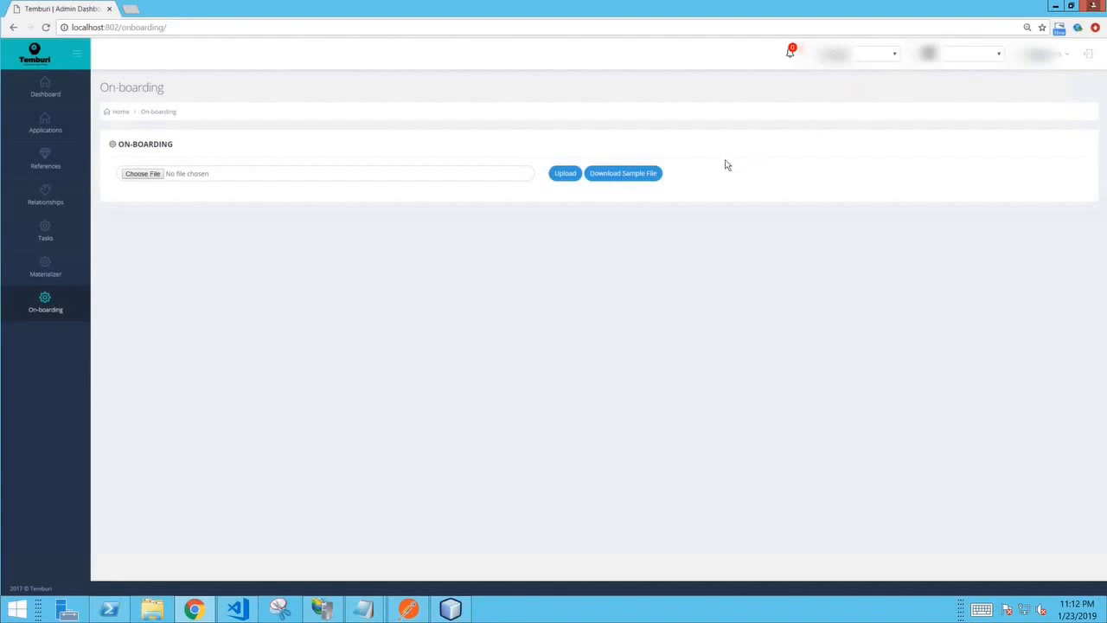
- Download the sample on-boarding spreadsheet file and dismiss the success message
{"action": "left_click", "coordinate": [622, 179]}
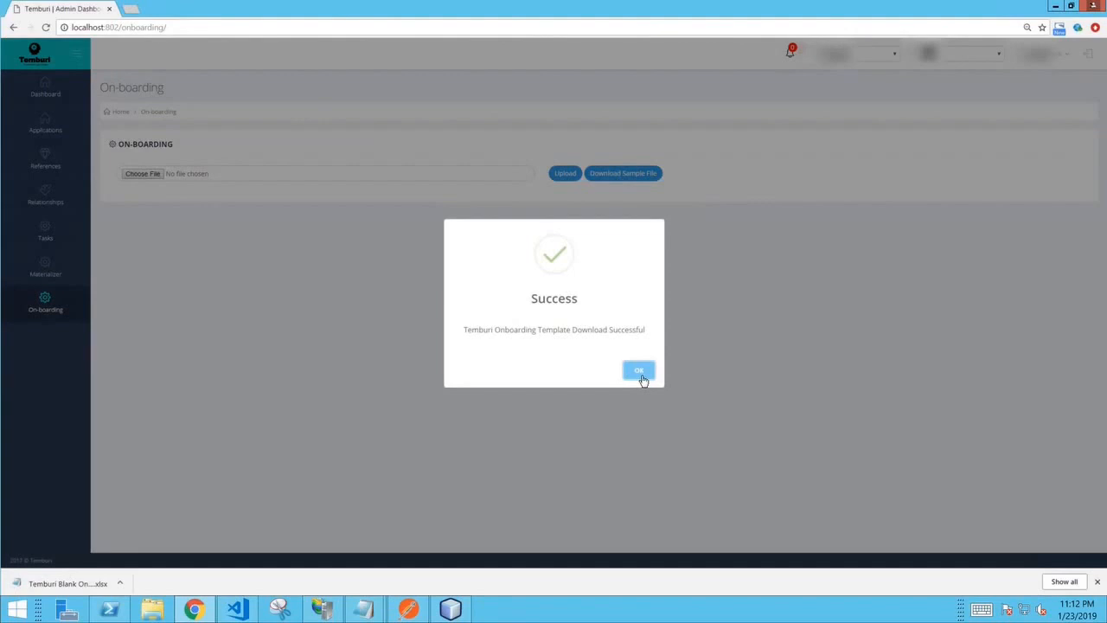
{"action": "left_click", "coordinate": [641, 375]}
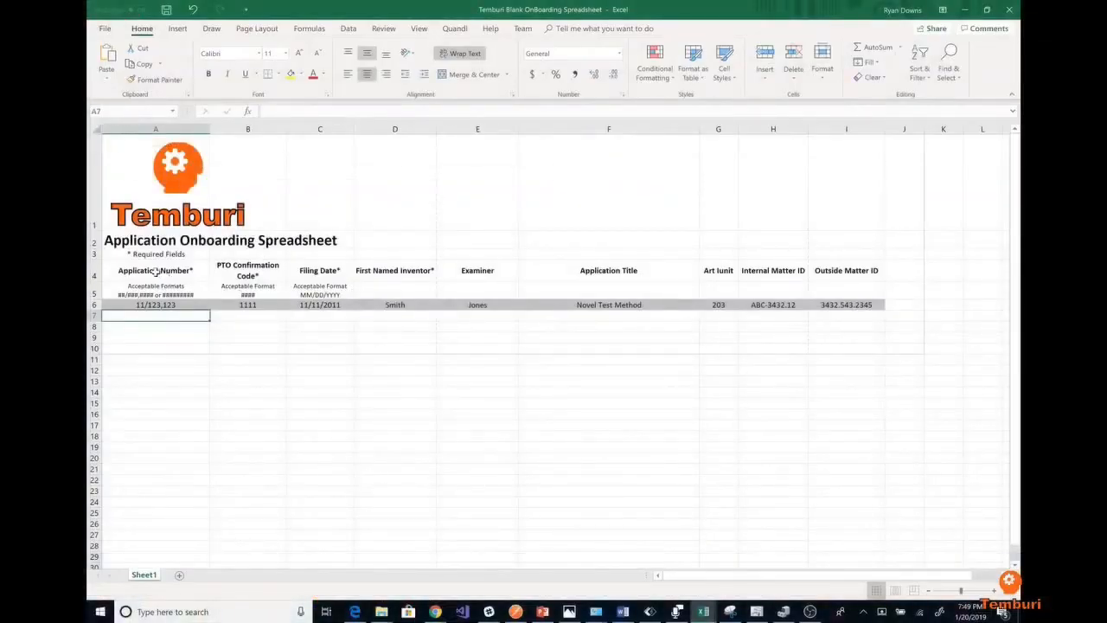
- Examine the blank on-boarding spreadsheet's required and optional column headers, the matter ID columns and the sample row 6
{"action": "left_click_drag", "start_coordinate": [155, 271], "coordinate": [355, 268]}
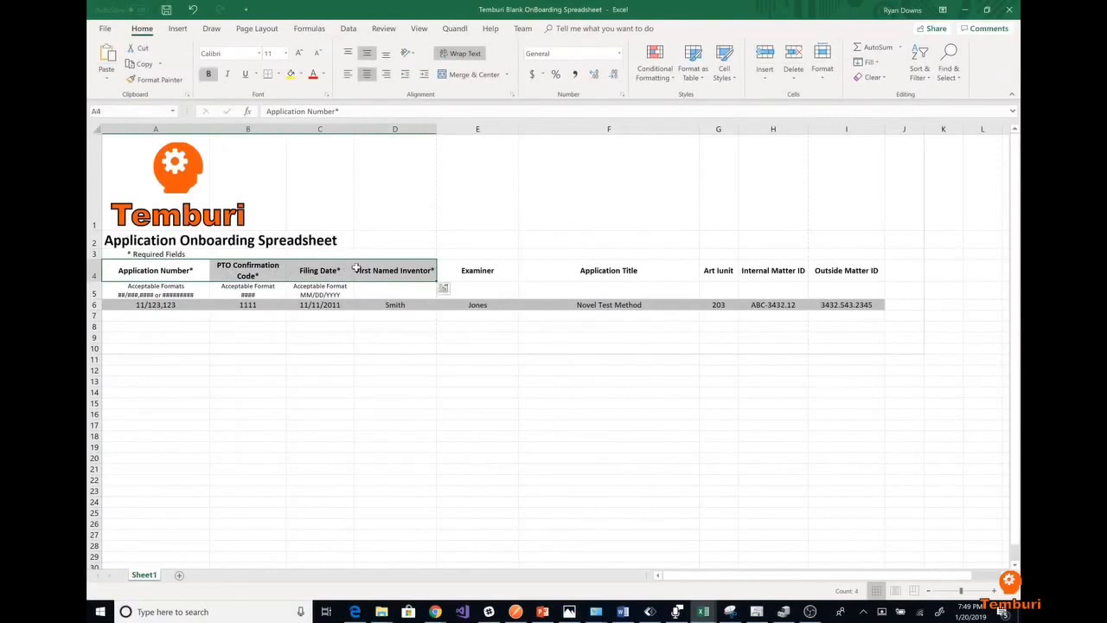
{"action": "left_click_drag", "start_coordinate": [466, 271], "coordinate": [818, 268]}
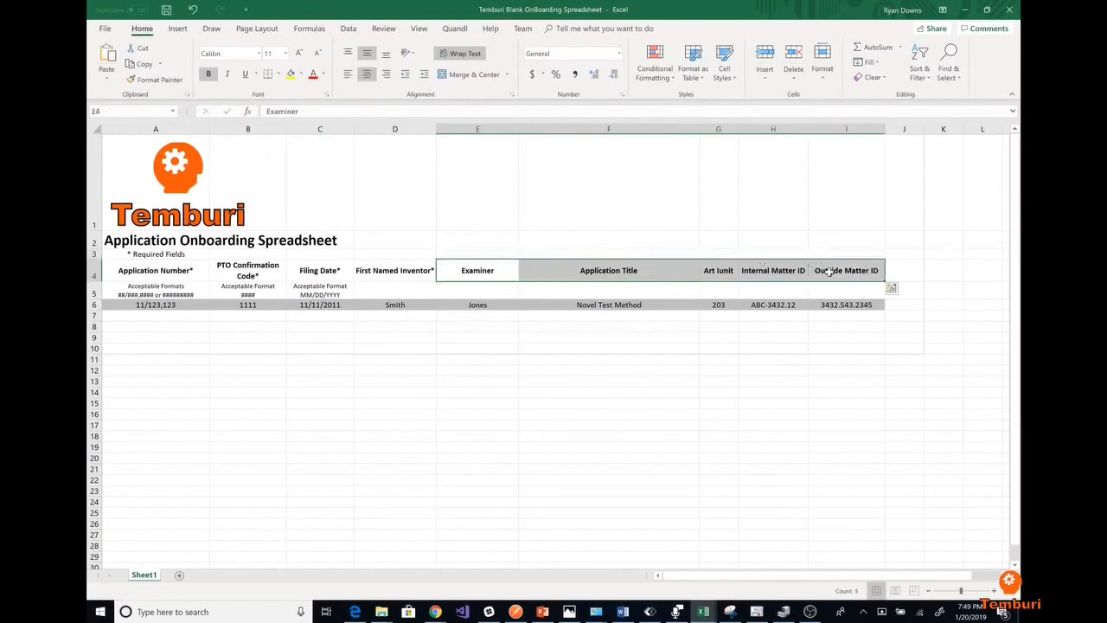
{"action": "left_click", "coordinate": [817, 268]}
{"action": "left_click_drag", "start_coordinate": [781, 272], "coordinate": [816, 272]}
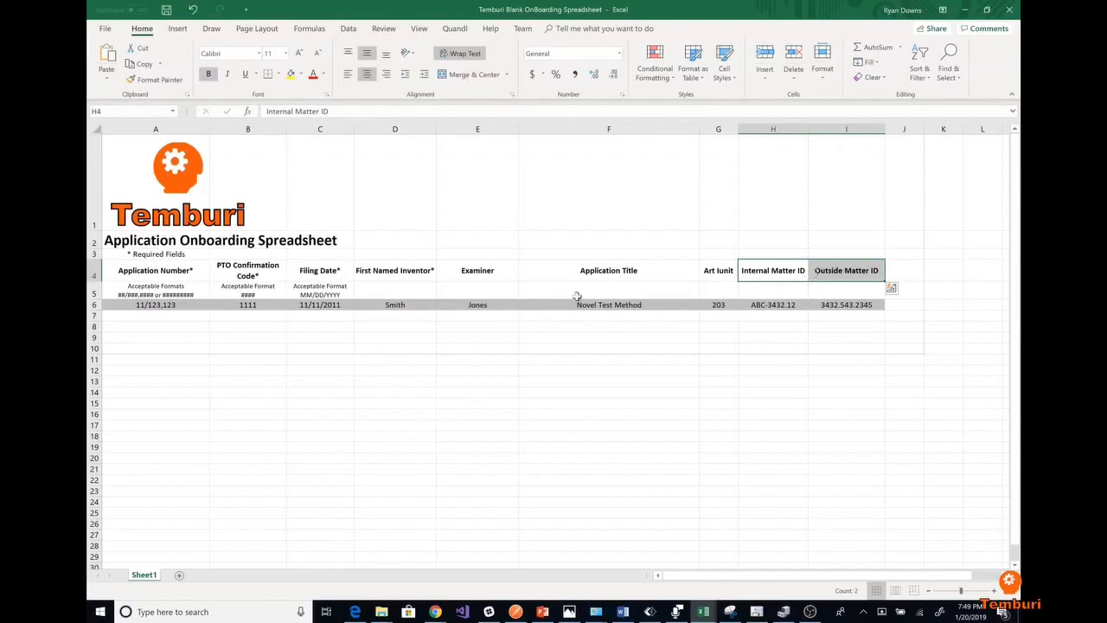
{"action": "left_click", "coordinate": [93, 304]}
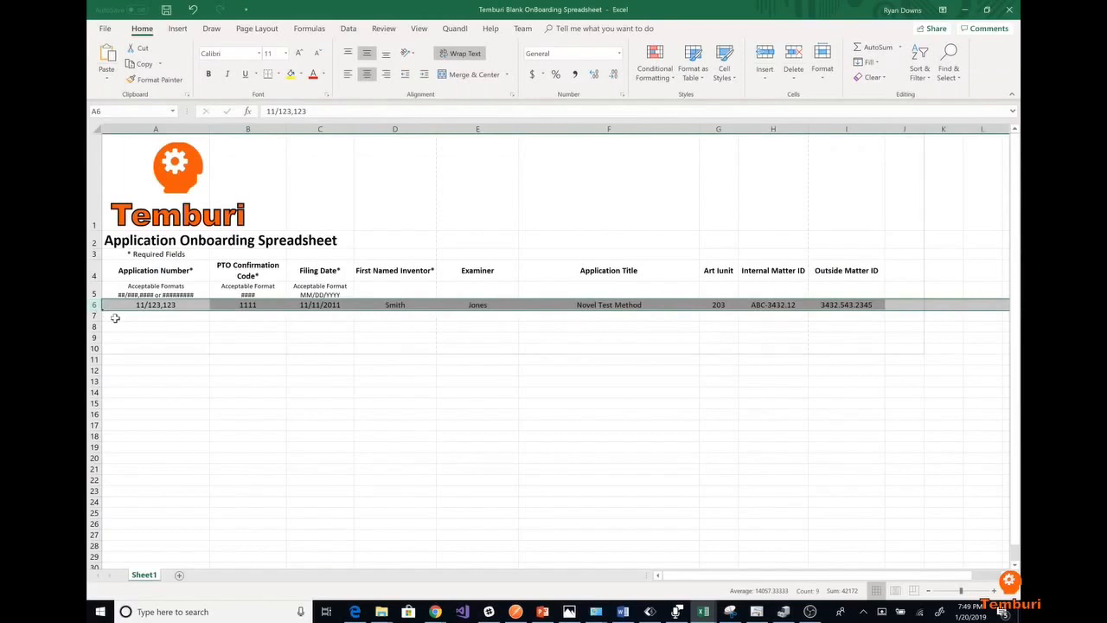
{"action": "left_click", "coordinate": [115, 318]}
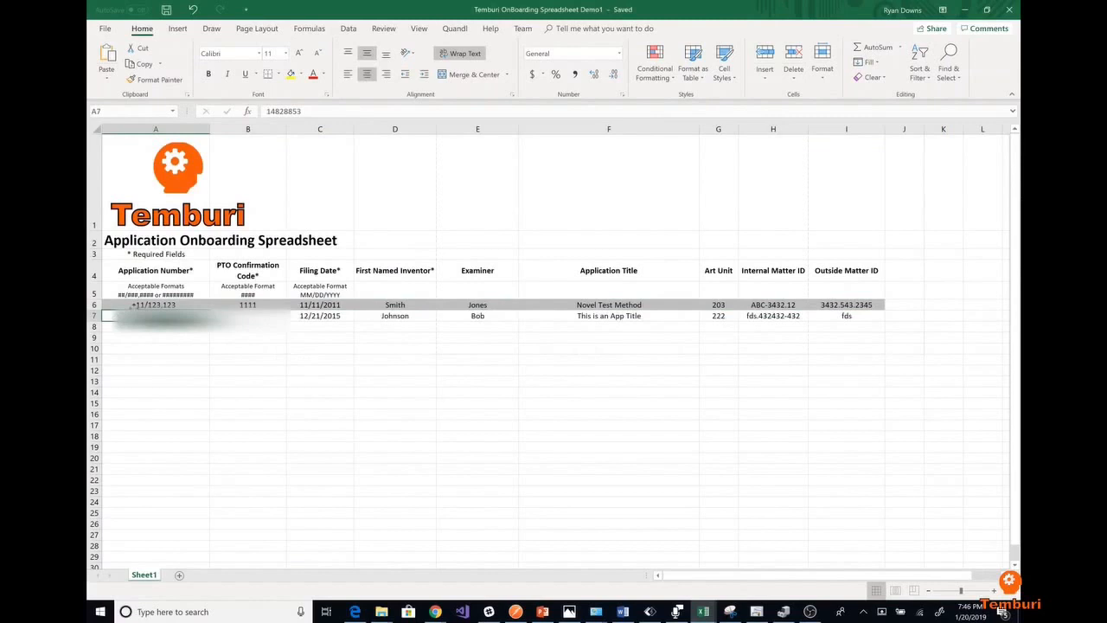
- Review the application data filled in on row 7 of the Demo1 spreadsheet and save the workbook
{"action": "left_click_drag", "start_coordinate": [92, 317], "coordinate": [108, 446]}
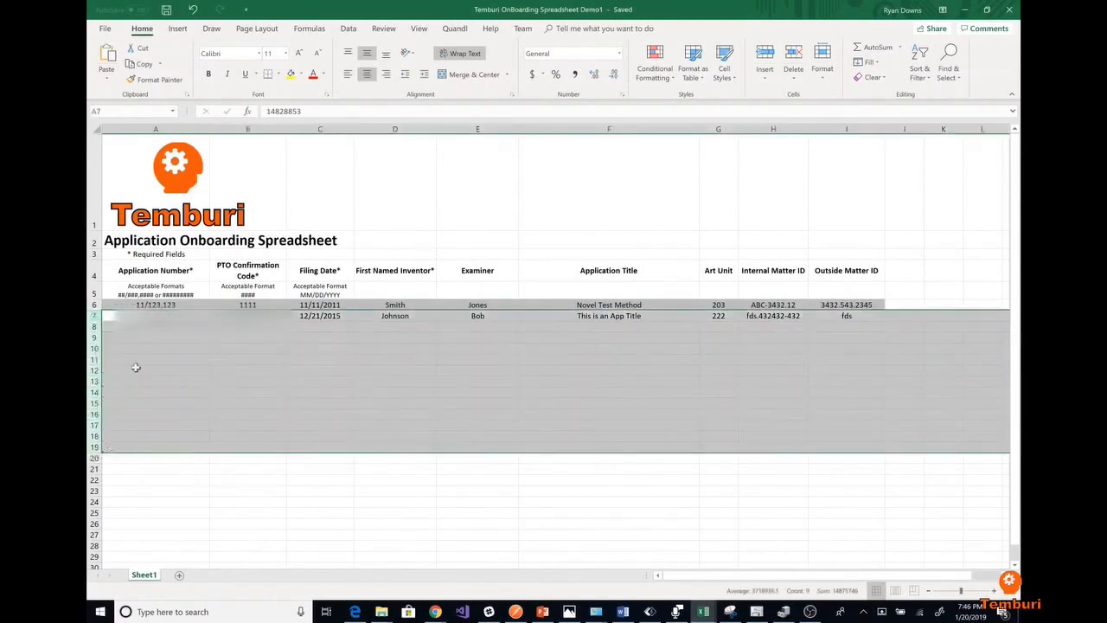
{"action": "left_click", "coordinate": [112, 327]}
{"action": "left_click", "coordinate": [94, 316]}
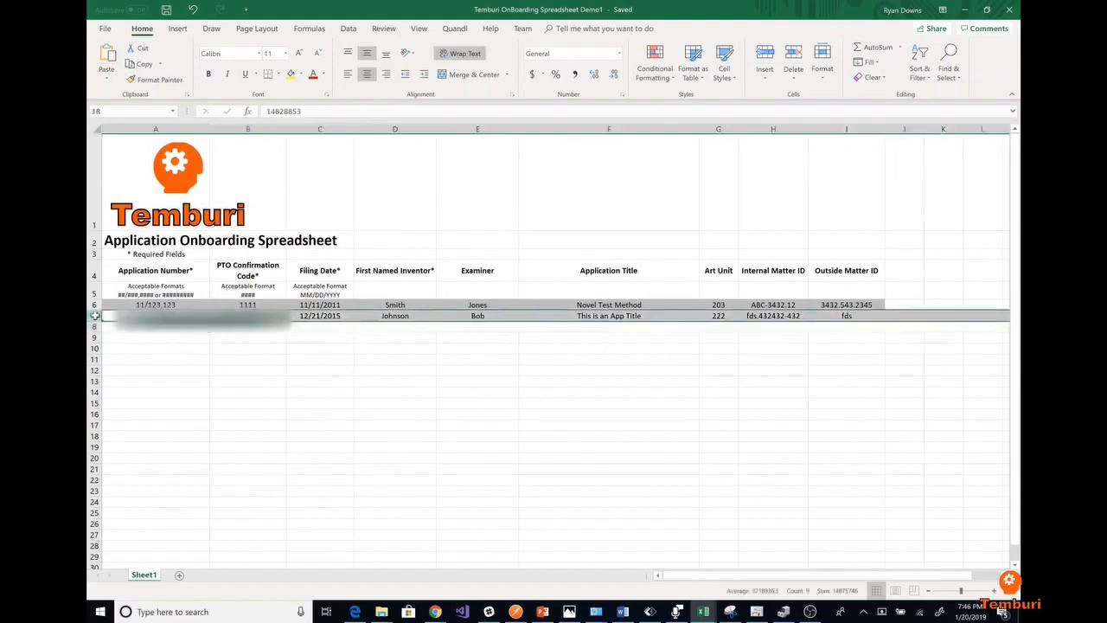
{"action": "left_click", "coordinate": [113, 316]}
{"action": "key", "text": "shift+Right"}
{"action": "key", "text": "shift+Right"}
{"action": "key", "text": "shift+Right"}
{"action": "key", "text": "shift+Right"}
{"action": "key", "text": "shift+Right"}
{"action": "key", "text": "shift+Right"}
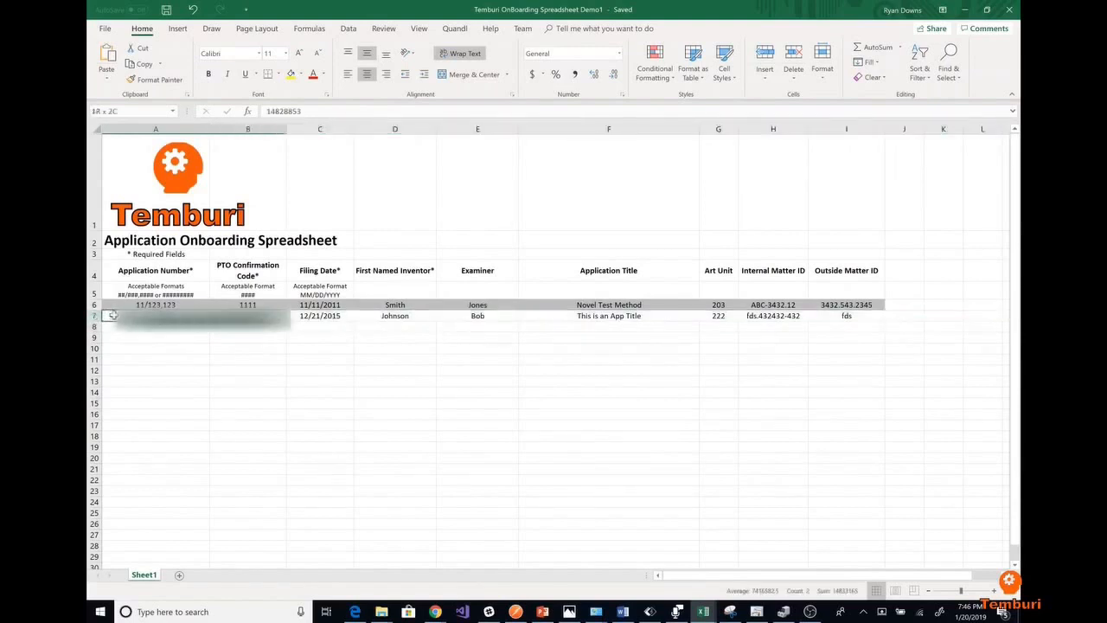
{"action": "key", "text": "shift+Right"}
{"action": "key", "text": "shift+Right"}
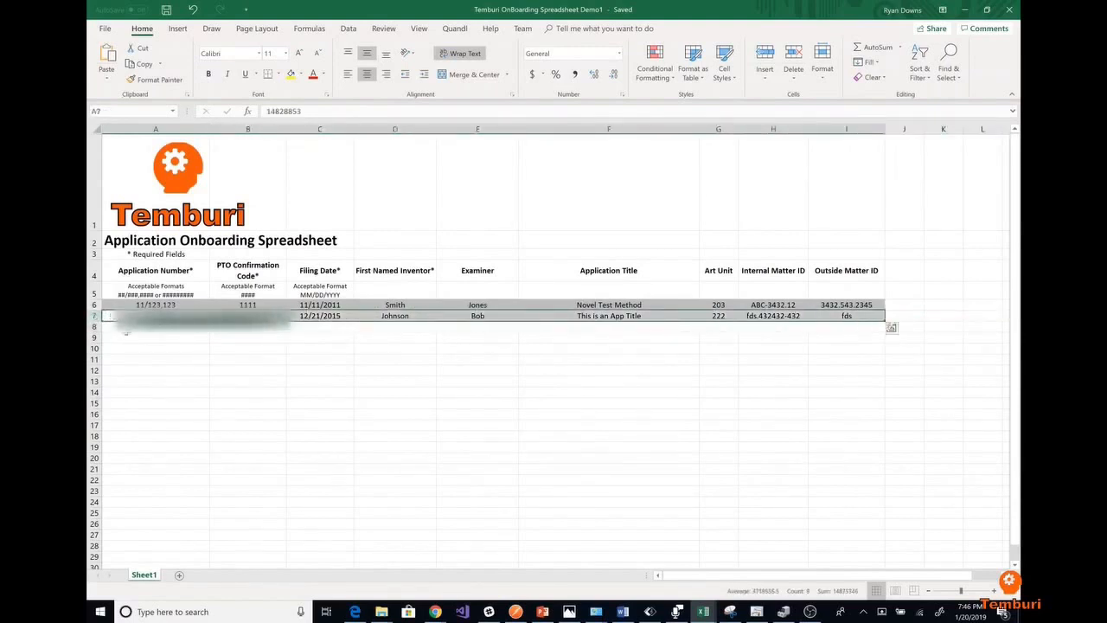
{"action": "left_click", "coordinate": [139, 341]}
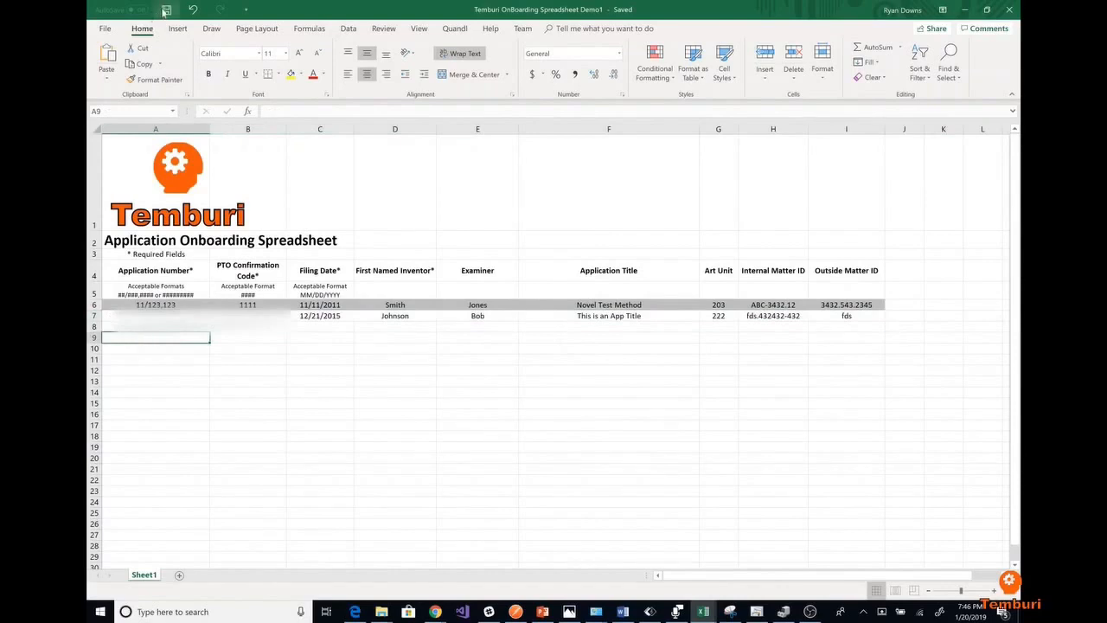
{"action": "left_click", "coordinate": [165, 11]}
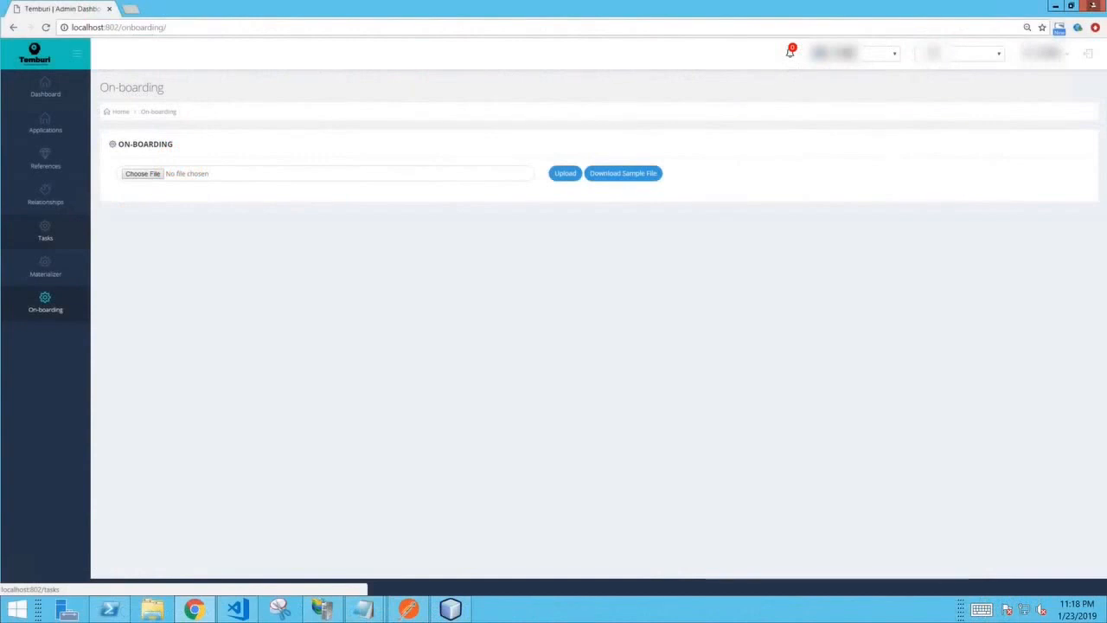
- Upload the file Temburi OnBoarding Spreadsheet Demo1 from the Demo Files folder for on-boarding
{"action": "left_click", "coordinate": [143, 178]}
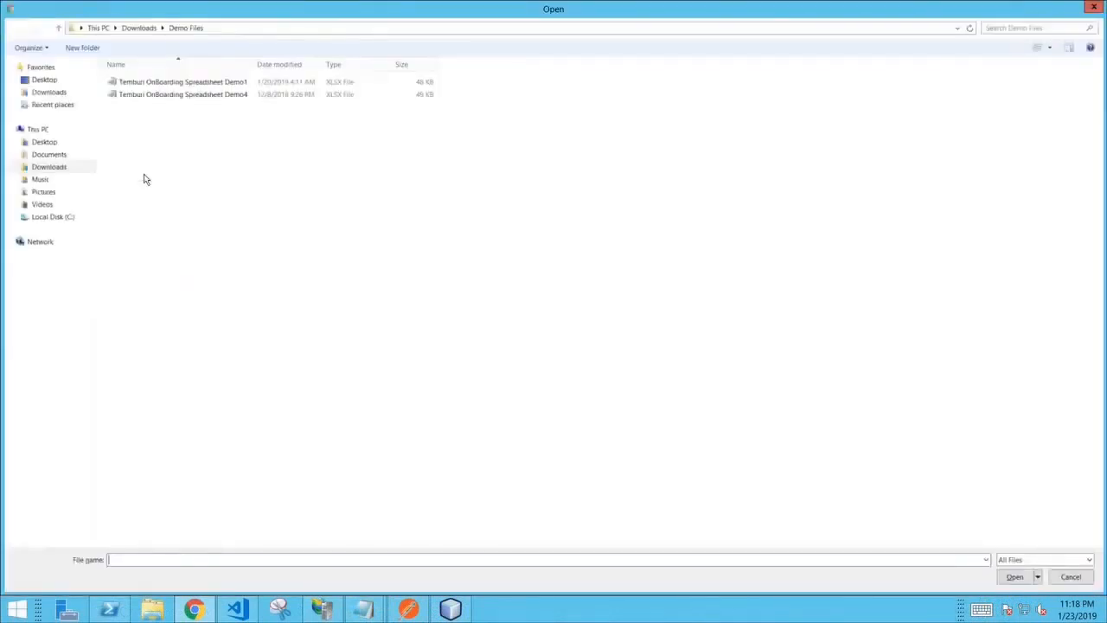
{"action": "left_click", "coordinate": [182, 85]}
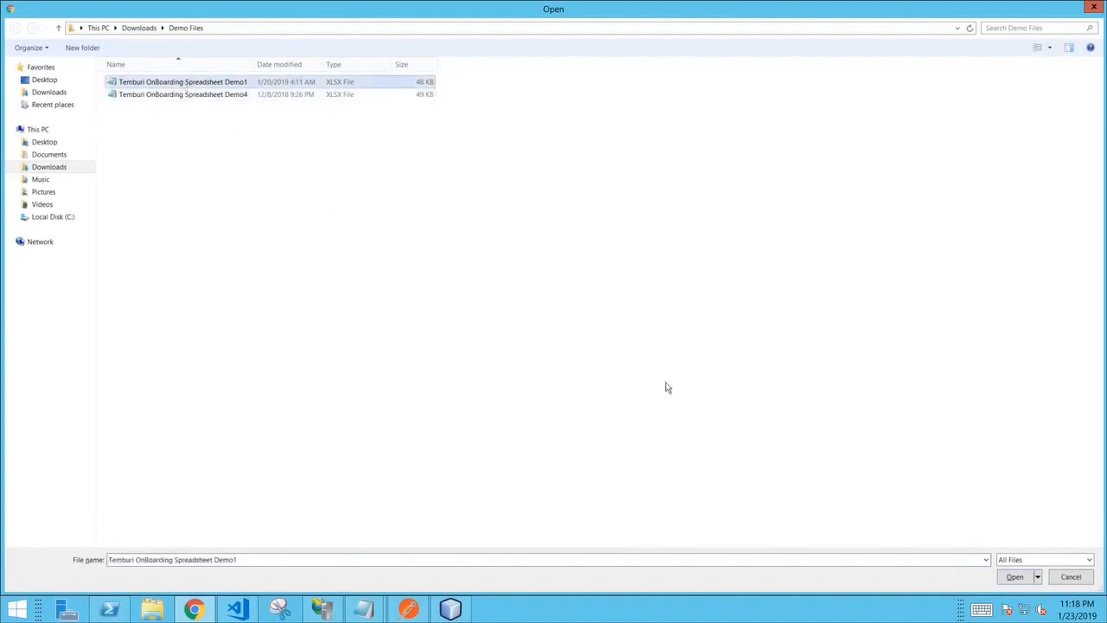
{"action": "left_click", "coordinate": [1016, 578]}
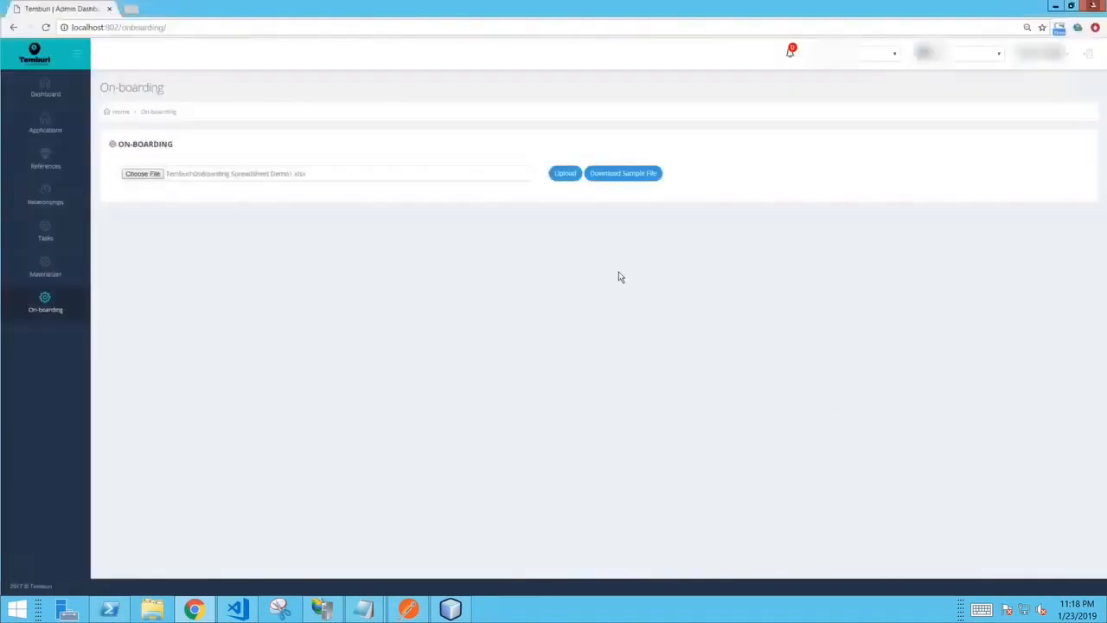
{"action": "left_click", "coordinate": [564, 174]}
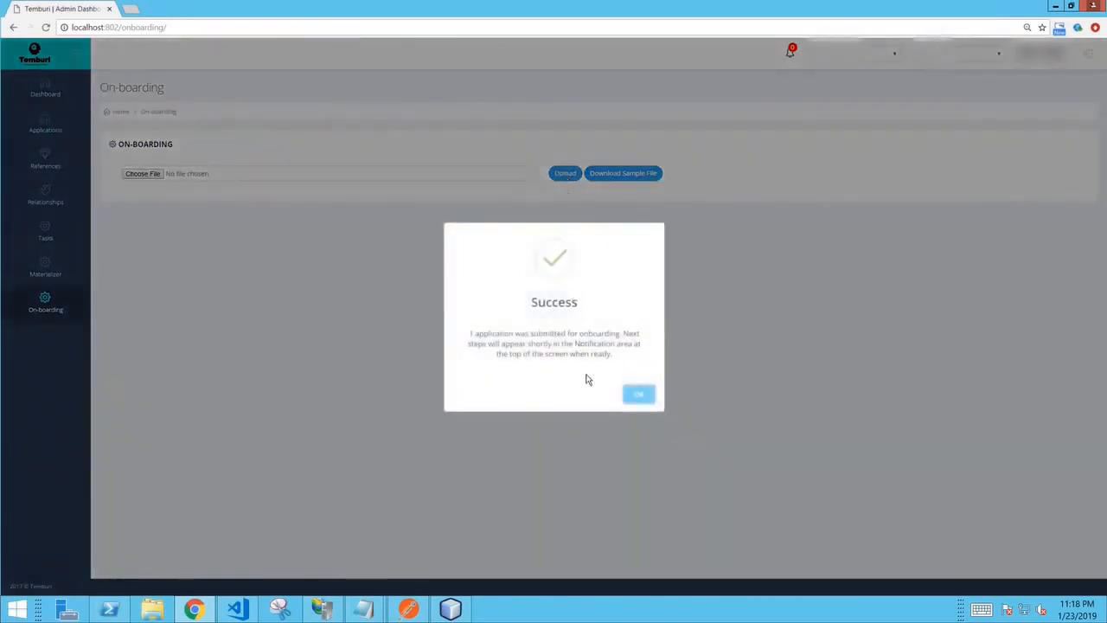
{"action": "left_click", "coordinate": [640, 396]}
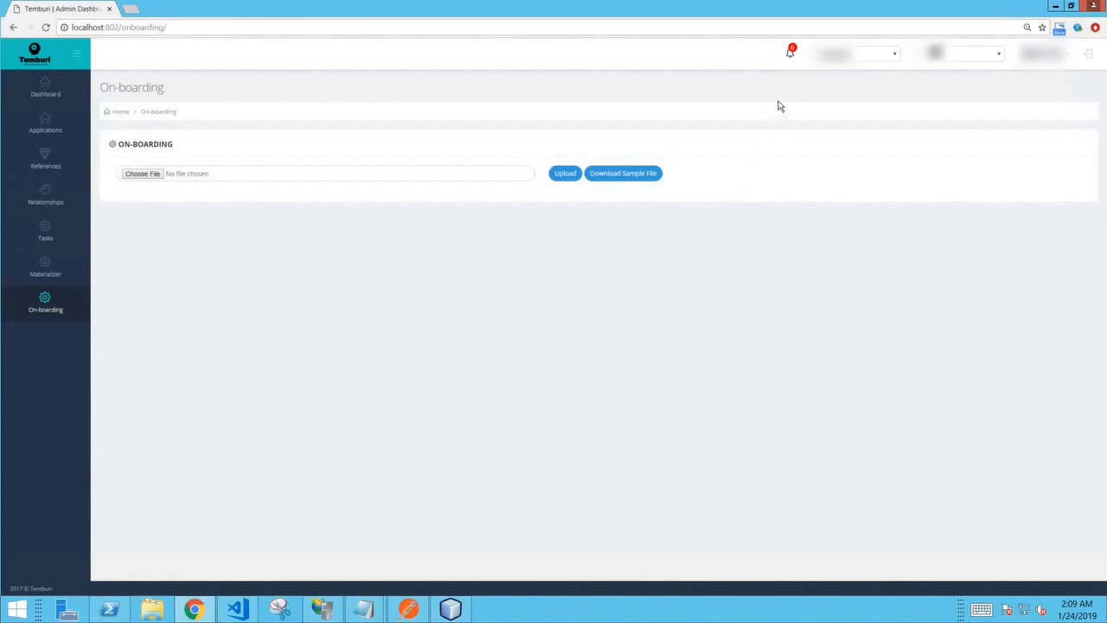
- Open the on-boarding review for the IDS dated 02-02-2016 from the notifications and download its IDS file for viewing
{"action": "left_click", "coordinate": [791, 54]}
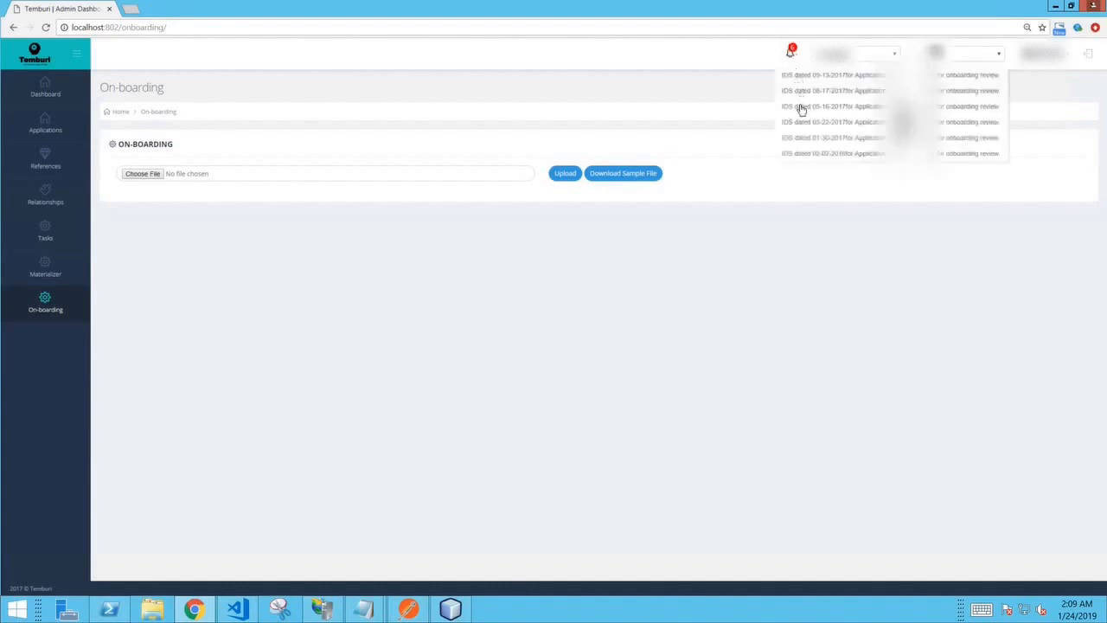
{"action": "left_click", "coordinate": [802, 155]}
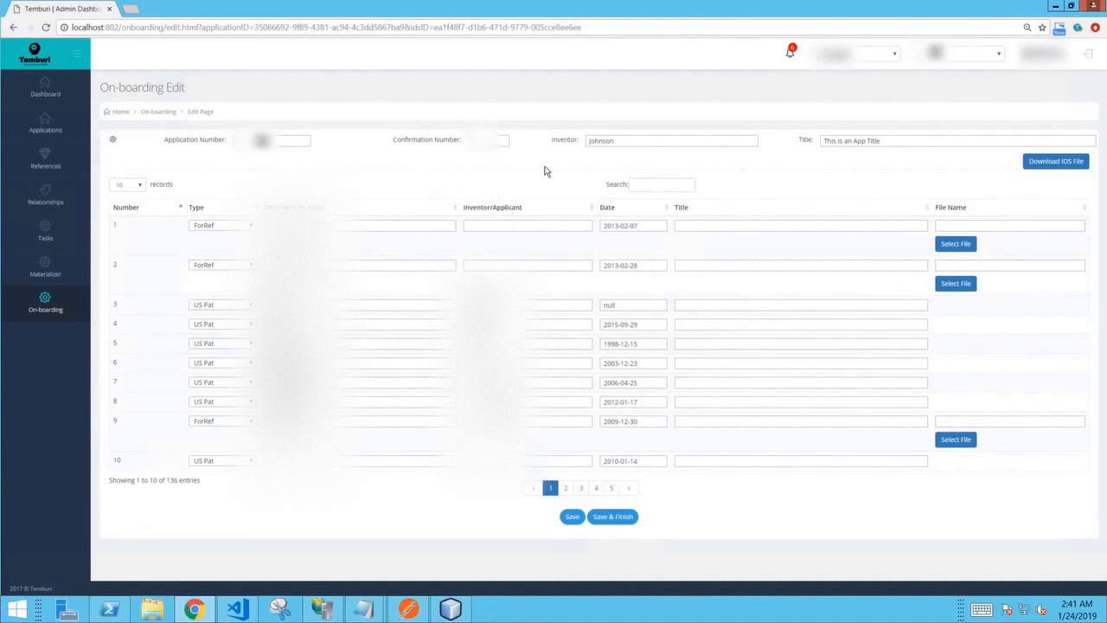
{"action": "left_click", "coordinate": [1051, 171]}
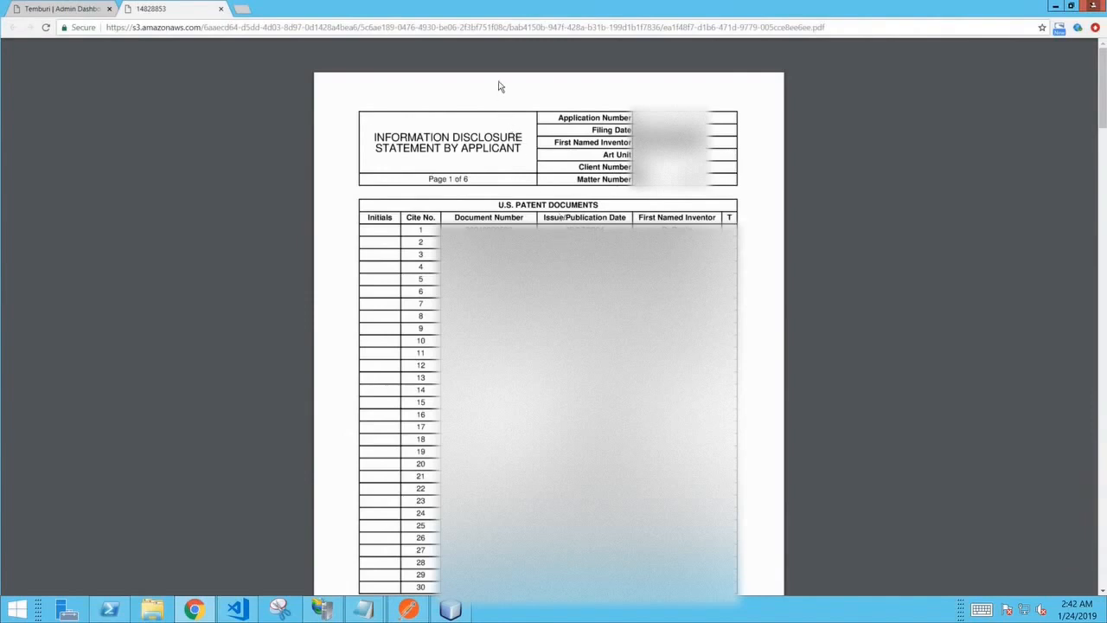
{"action": "left_click", "coordinate": [222, 9]}
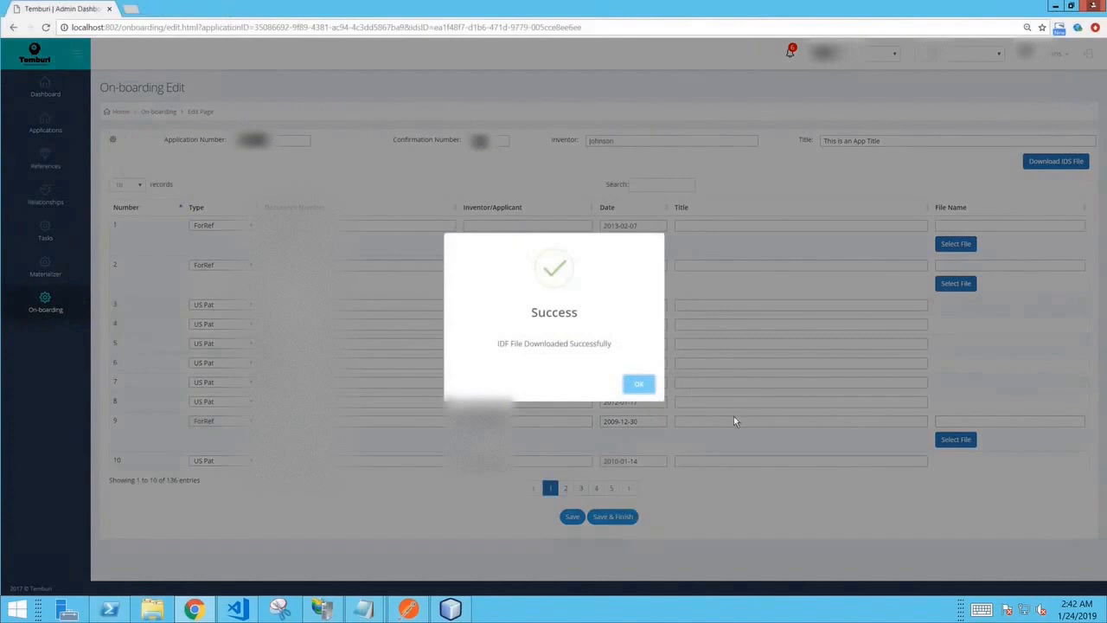
{"action": "left_click", "coordinate": [637, 383]}
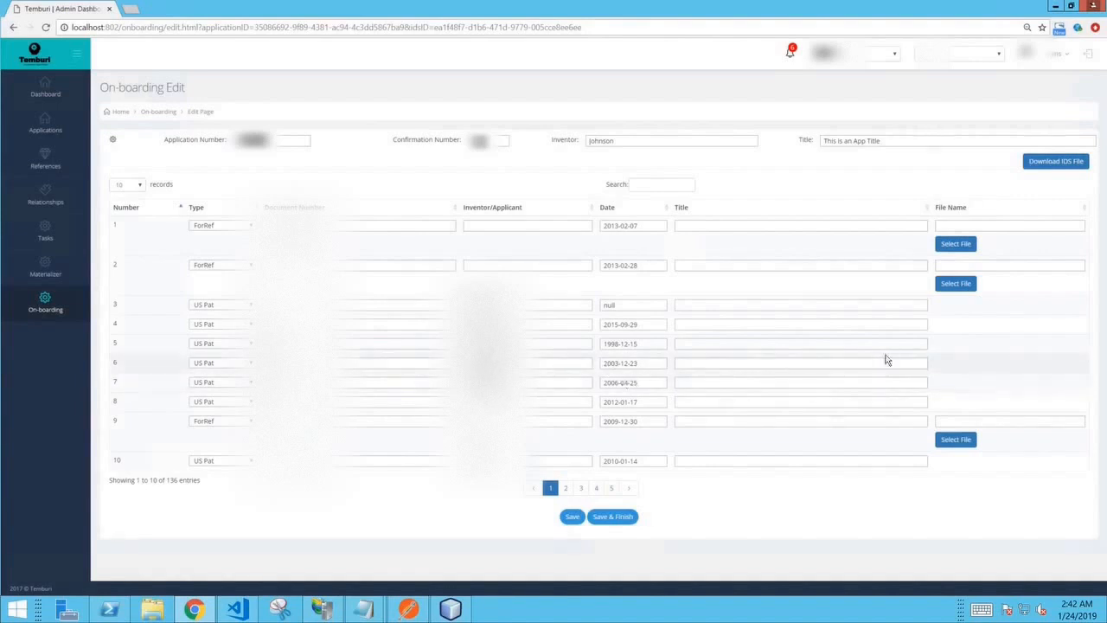
- Open file selection for reference 1 and save the reference information without finishing the review
{"action": "left_click", "coordinate": [956, 245]}
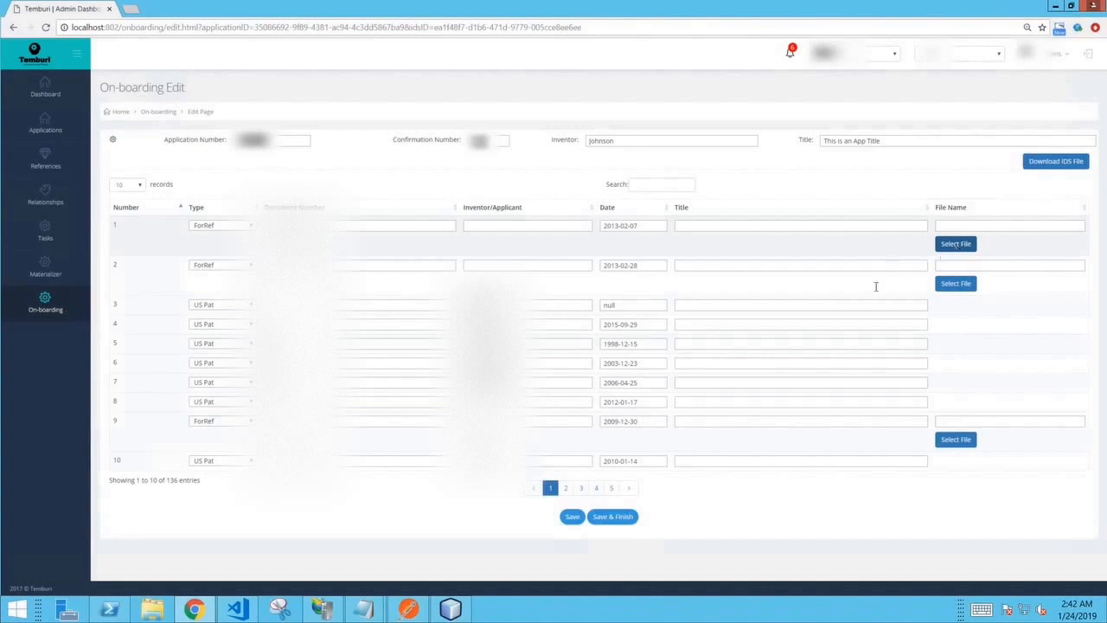
{"action": "left_click", "coordinate": [570, 517]}
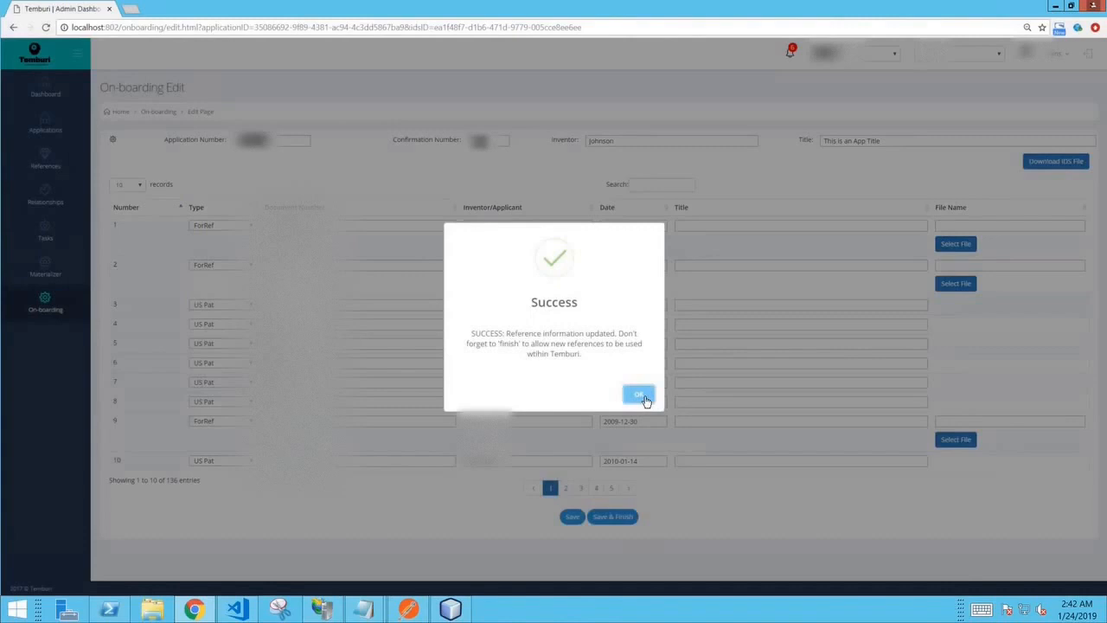
{"action": "left_click", "coordinate": [641, 397]}
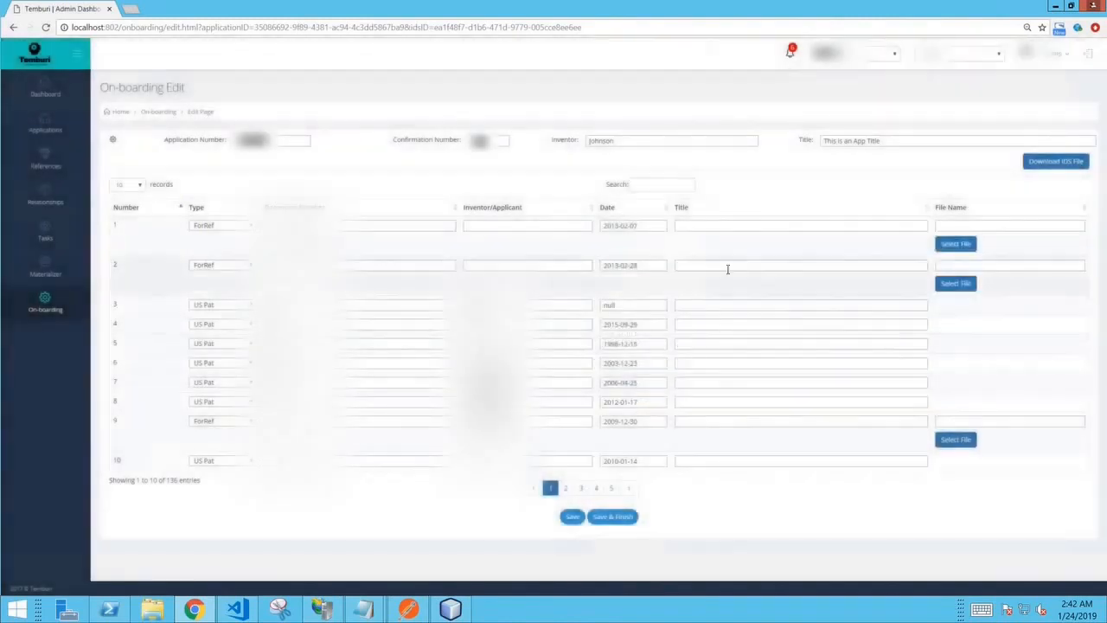
- Reopen the saved on-boarding review of the 02-02-2016 IDS from the notifications
{"action": "left_click", "coordinate": [791, 54]}
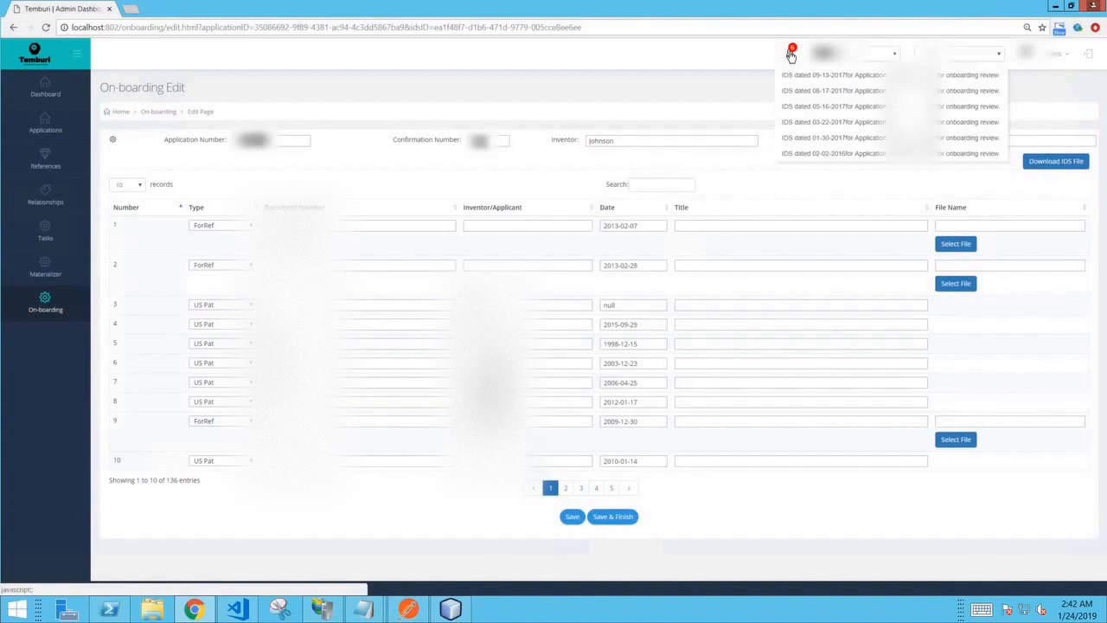
{"action": "left_click", "coordinate": [815, 159]}
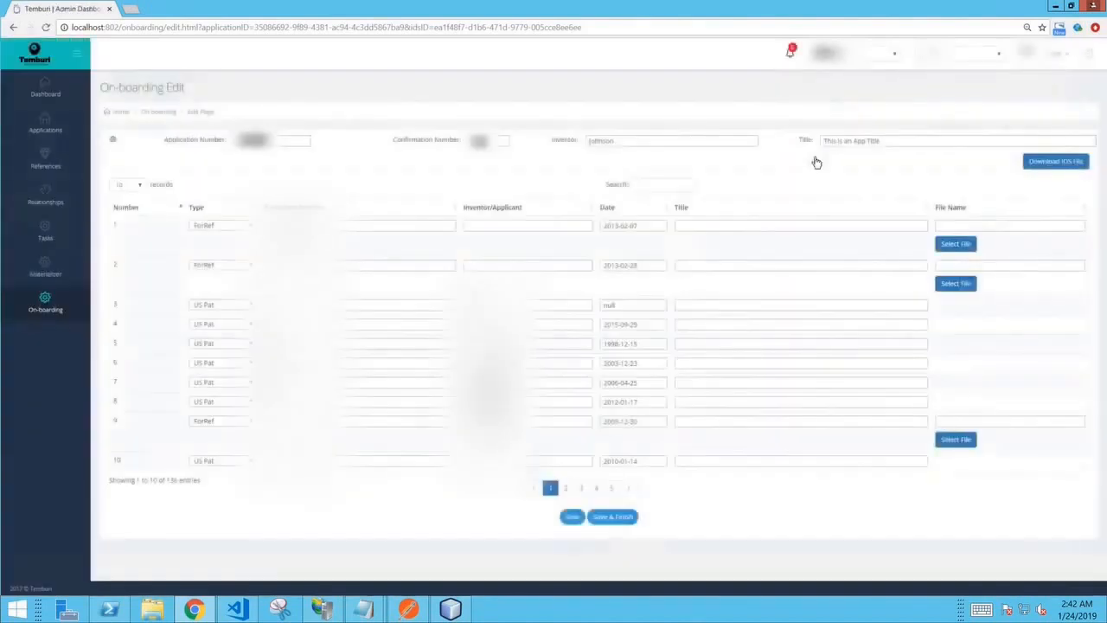